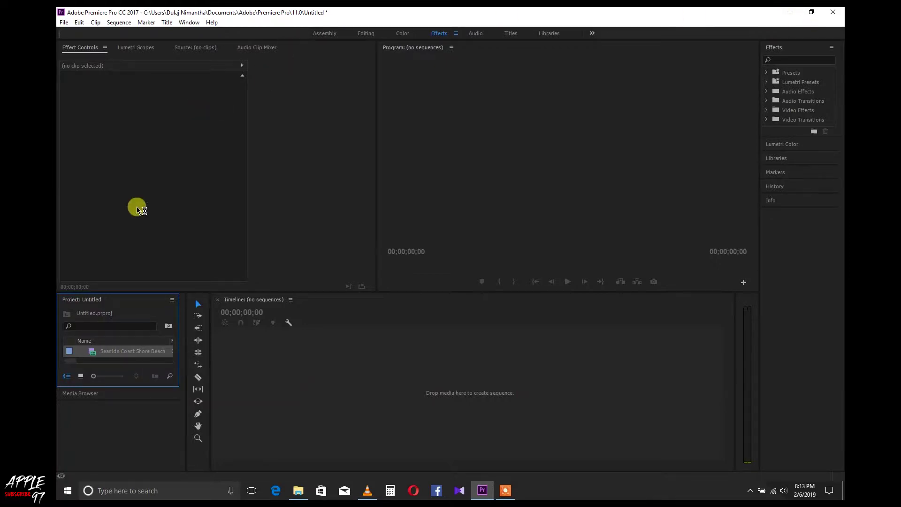
# Bring up the context menu for the imported Seaside Coast Shore Beach clip in the Project panel.
pyautogui.rightClick(129, 353)
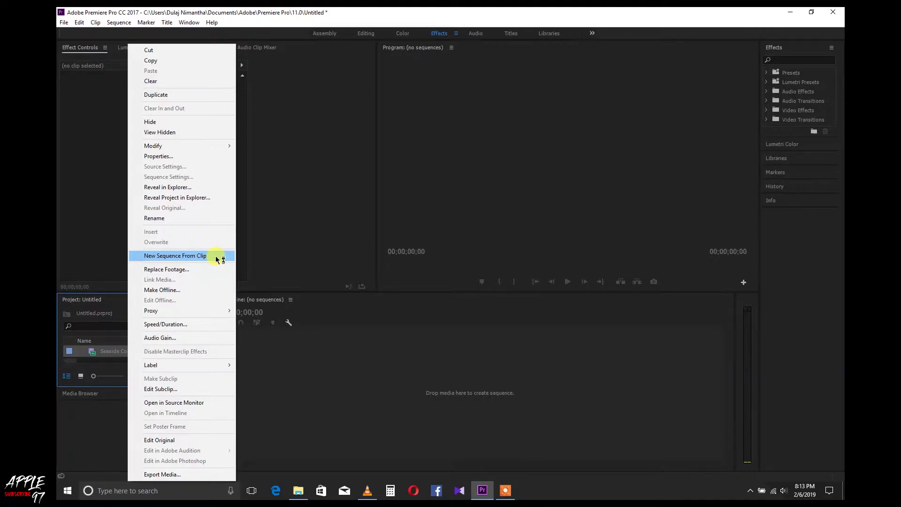
# Make a new sequence from the beach clip, then unlink and delete its A1 audio.
pyautogui.click(217, 259)
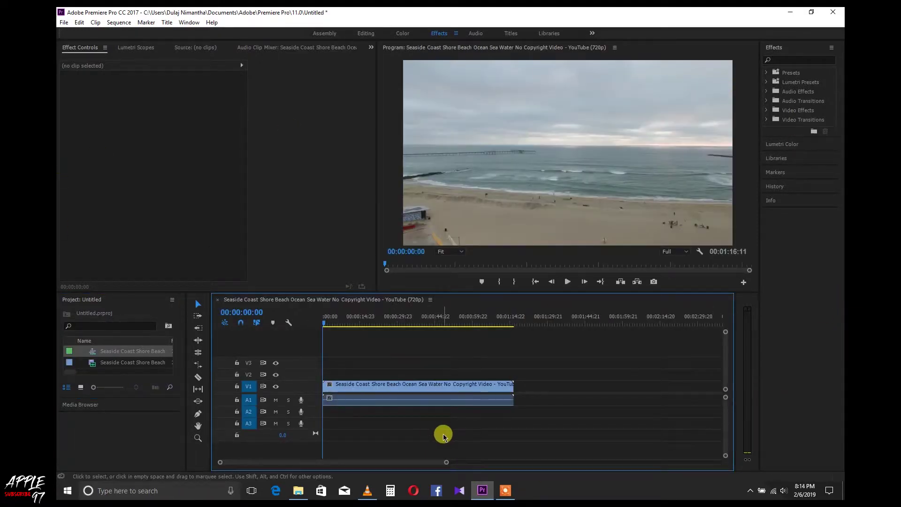
pyautogui.rightClick(465, 403)
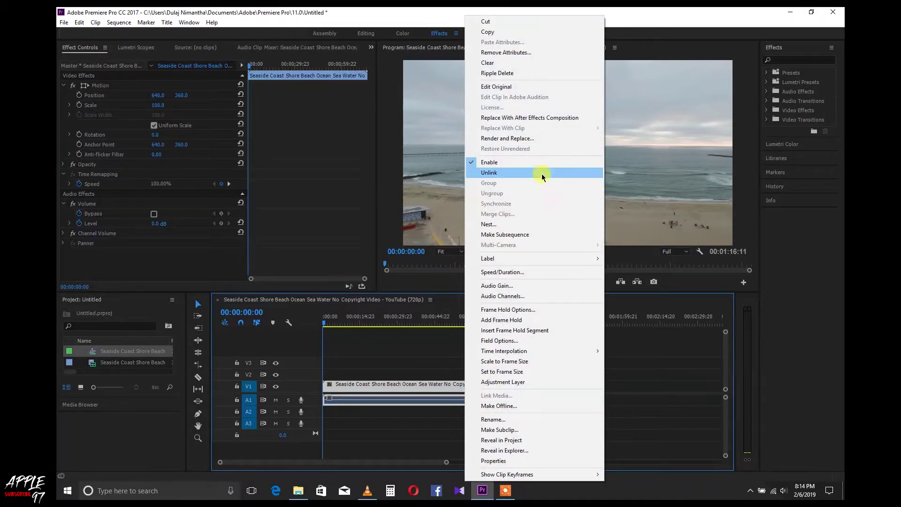
pyautogui.click(528, 172)
pyautogui.click(473, 403)
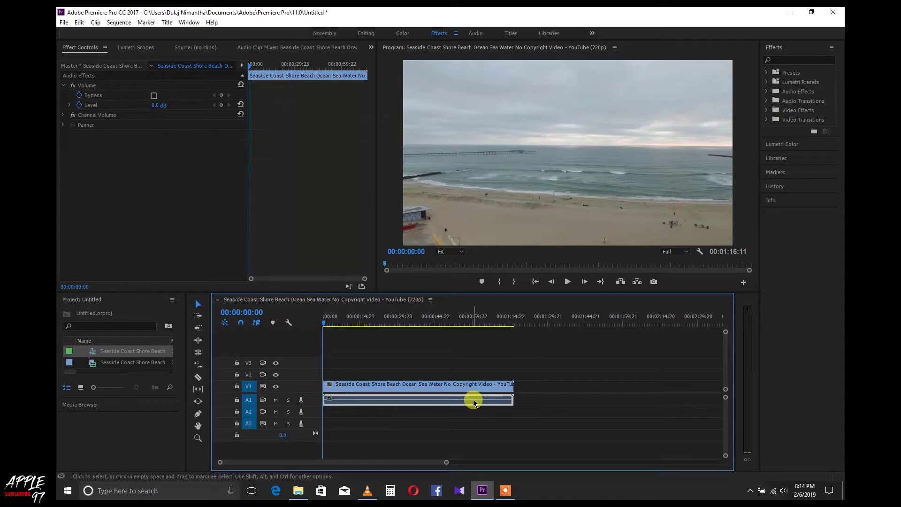
pyautogui.press('Delete')
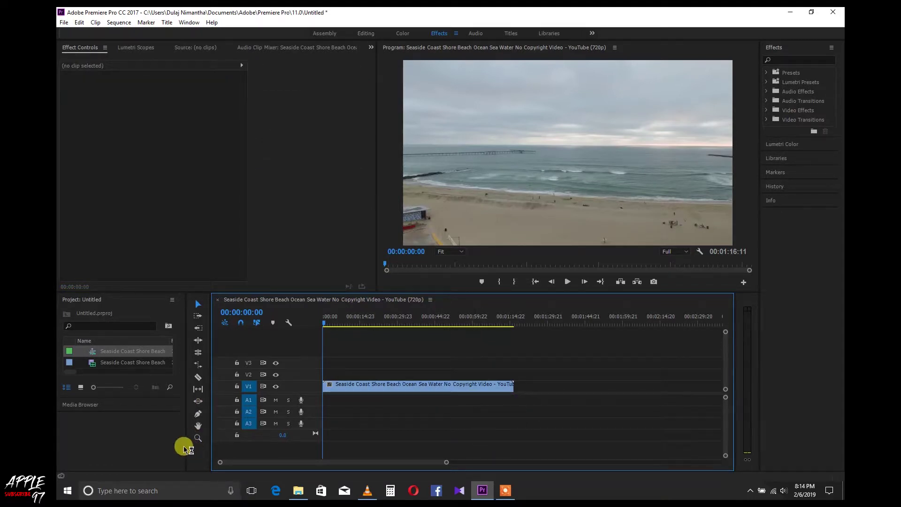
pyautogui.moveTo(188, 448); pyautogui.dragTo(230, 448)
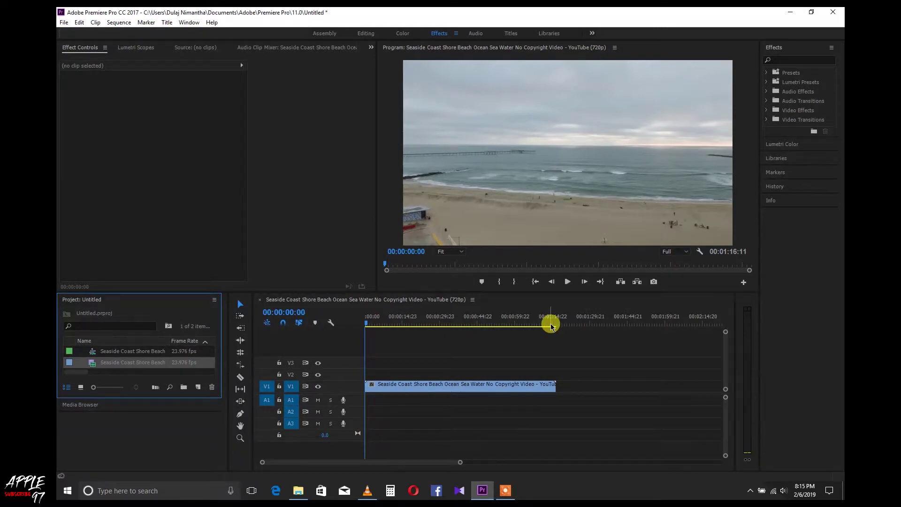
# Create a Black Video clip and drop it onto V2 above the beach footage.
pyautogui.click(812, 12)
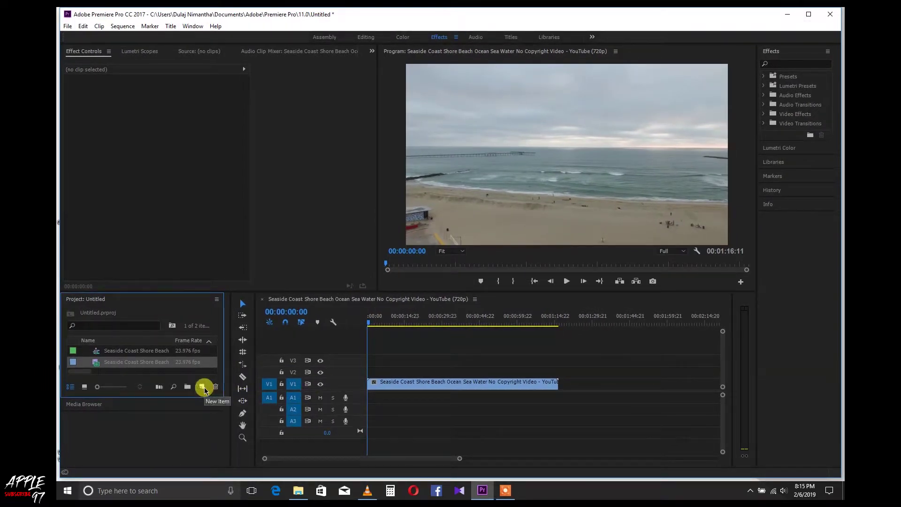
pyautogui.click(203, 387)
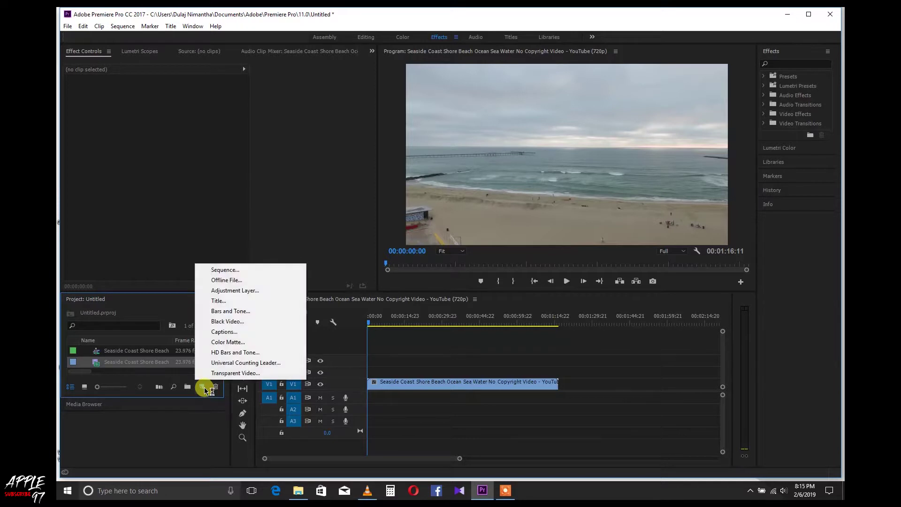
pyautogui.click(227, 321)
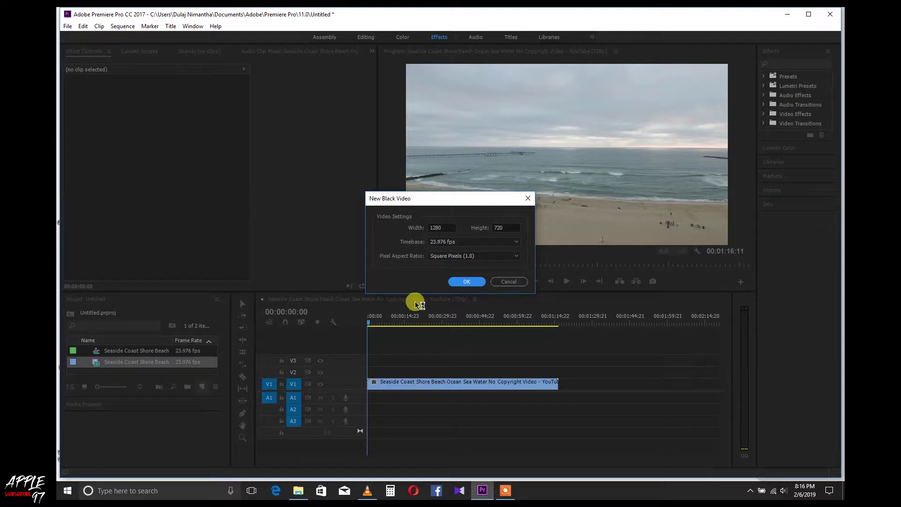
pyautogui.click(467, 283)
pyautogui.click(466, 282)
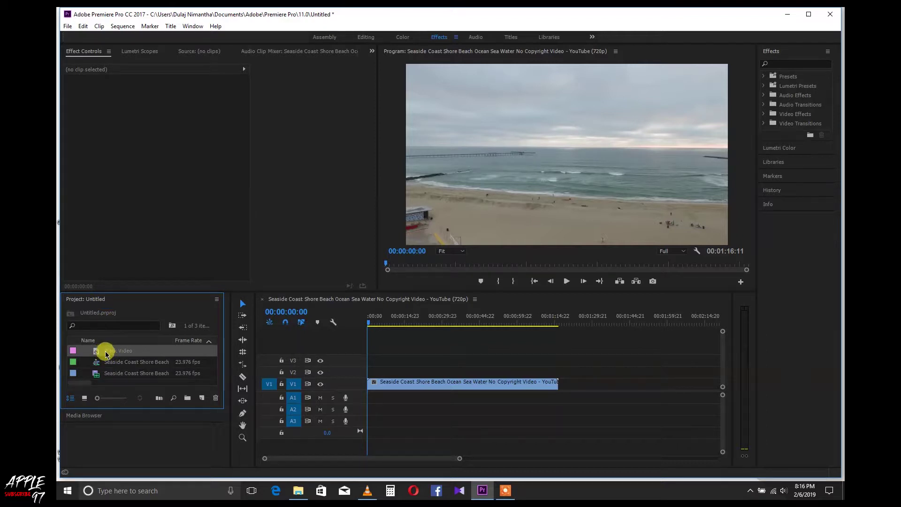
pyautogui.moveTo(109, 352)
pyautogui.mouseDown()
pyautogui.moveTo(376, 372)
pyautogui.moveTo(559, 371)
pyautogui.mouseUp()
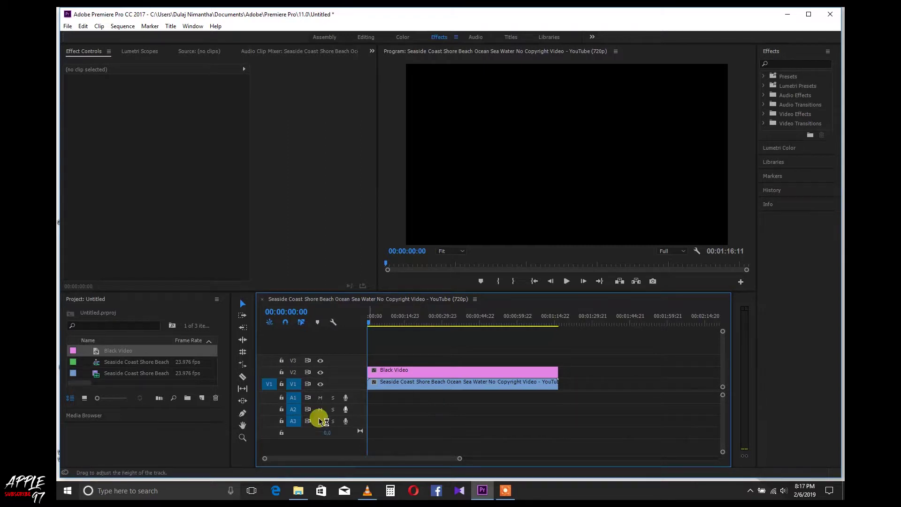
# Create a new title named Title 01 and close the Titler.
pyautogui.click(202, 399)
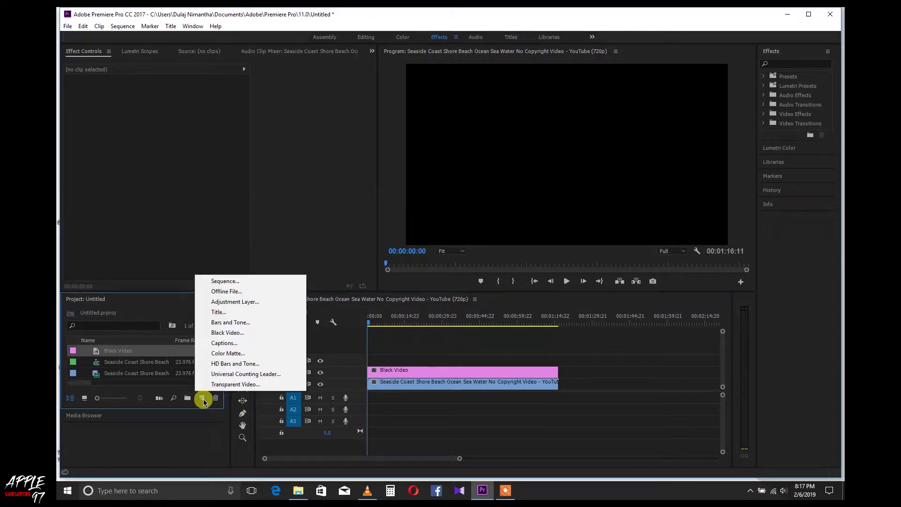
pyautogui.click(247, 314)
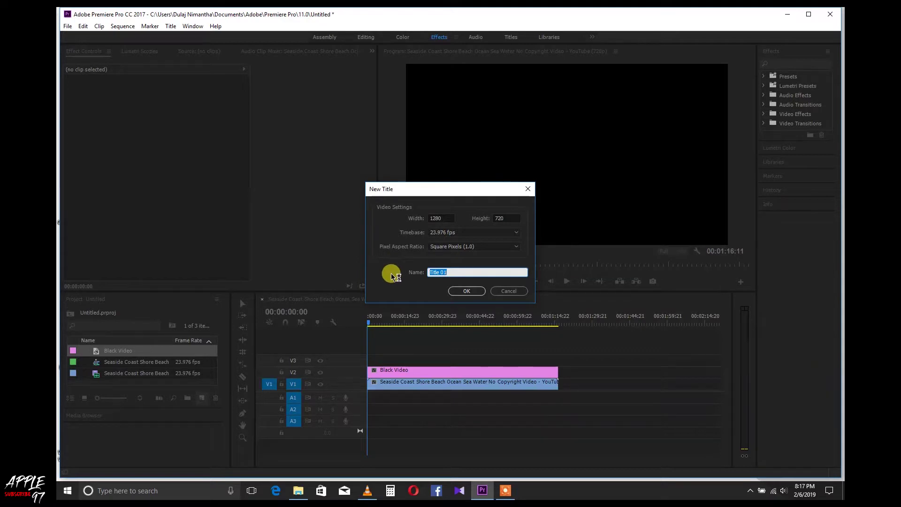
pyautogui.click(471, 294)
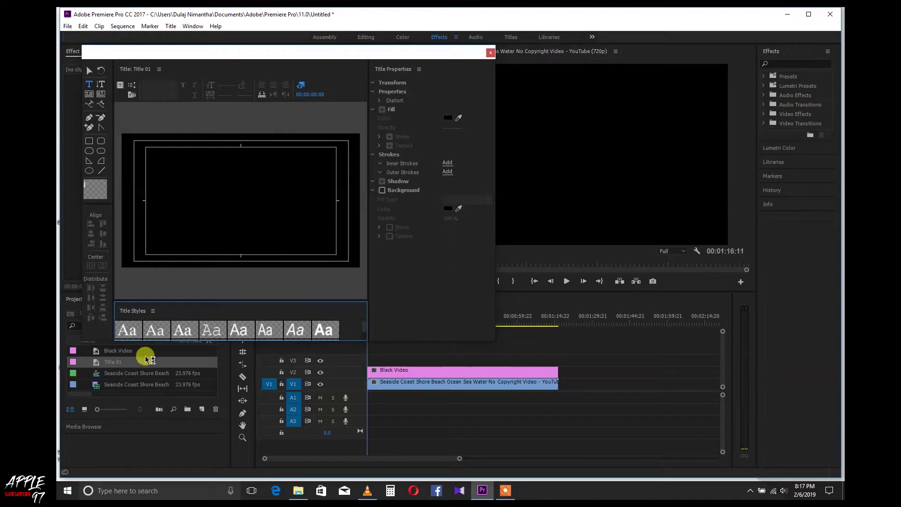
pyautogui.click(491, 53)
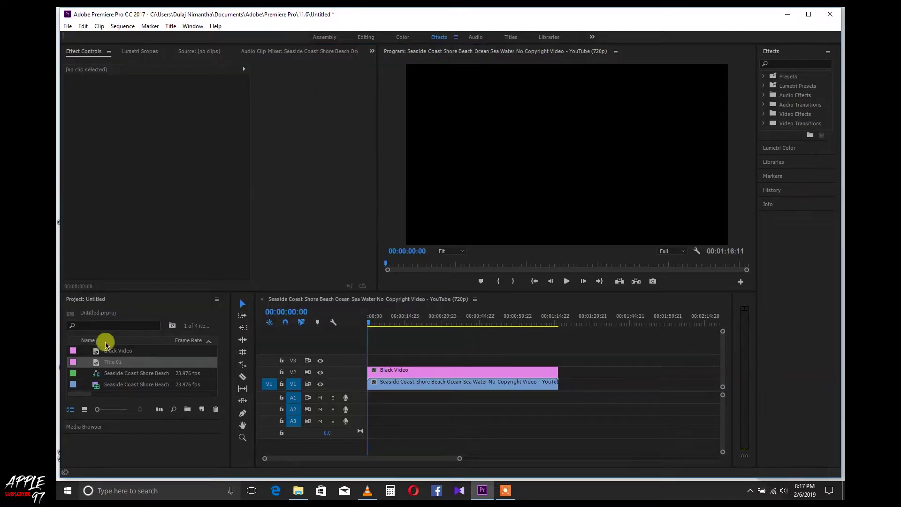
# Place Title 01 on V3, extend it to the beach clip's end, and reposition the playhead.
pyautogui.click(115, 366)
pyautogui.moveTo(114, 364); pyautogui.dragTo(384, 364)
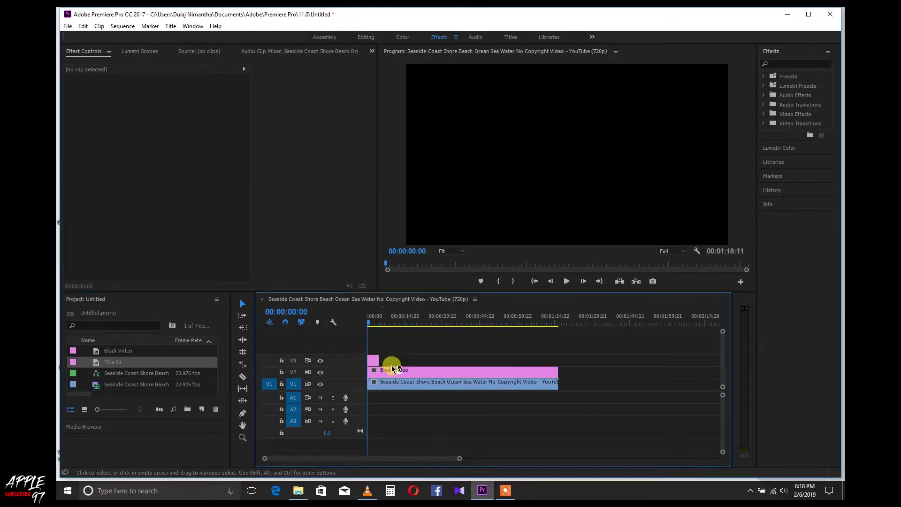
pyautogui.moveTo(381, 360); pyautogui.dragTo(560, 360)
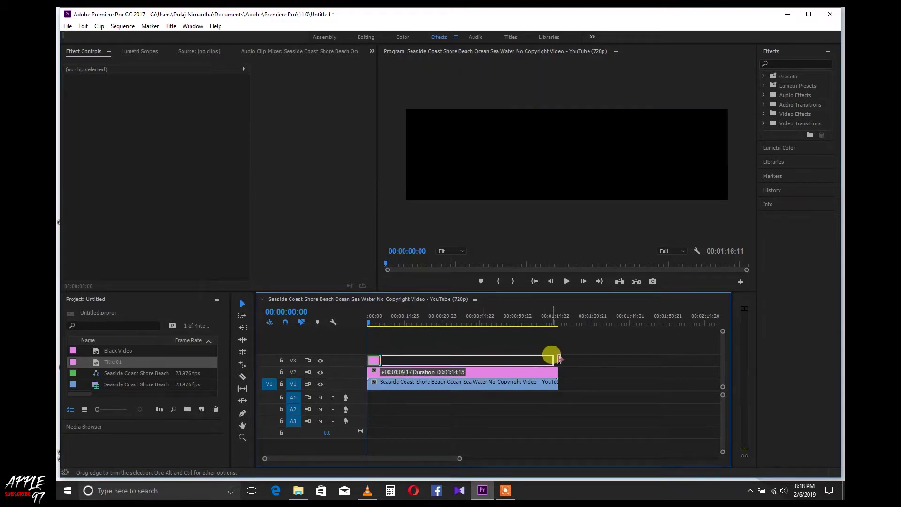
pyautogui.click(424, 323)
pyautogui.moveTo(425, 323); pyautogui.dragTo(380, 330)
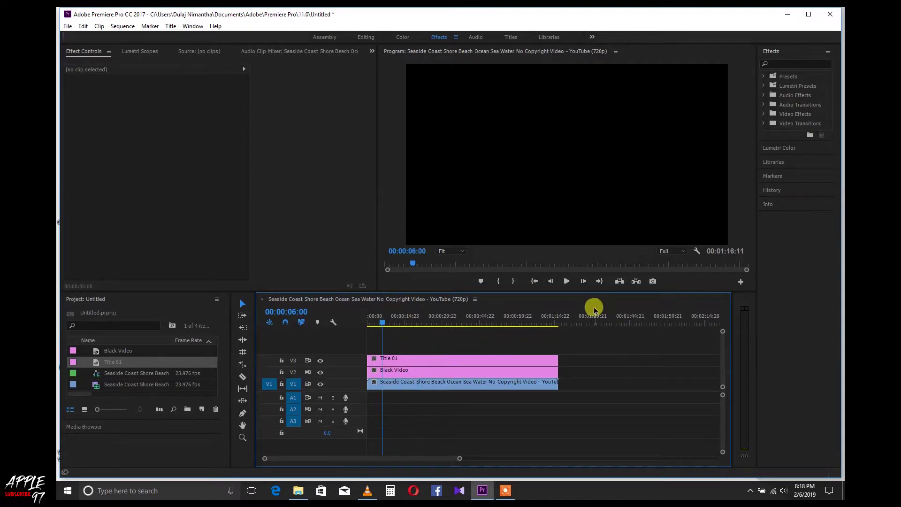
pyautogui.click(494, 360)
# Search the Effects panel for 'track' and apply Track Matte Key to the Black Video clip.
pyautogui.click(499, 374)
pyautogui.click(497, 384)
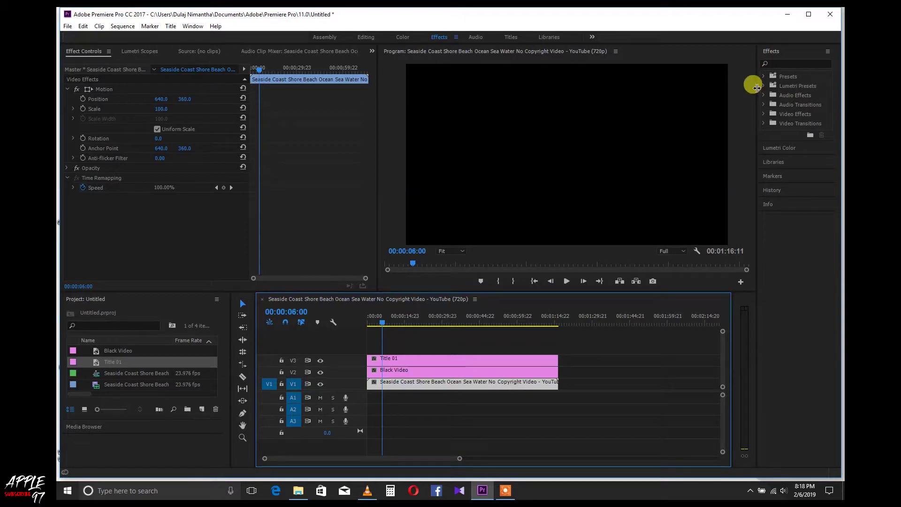
pyautogui.moveTo(757, 83); pyautogui.dragTo(739, 84)
pyautogui.click(782, 62)
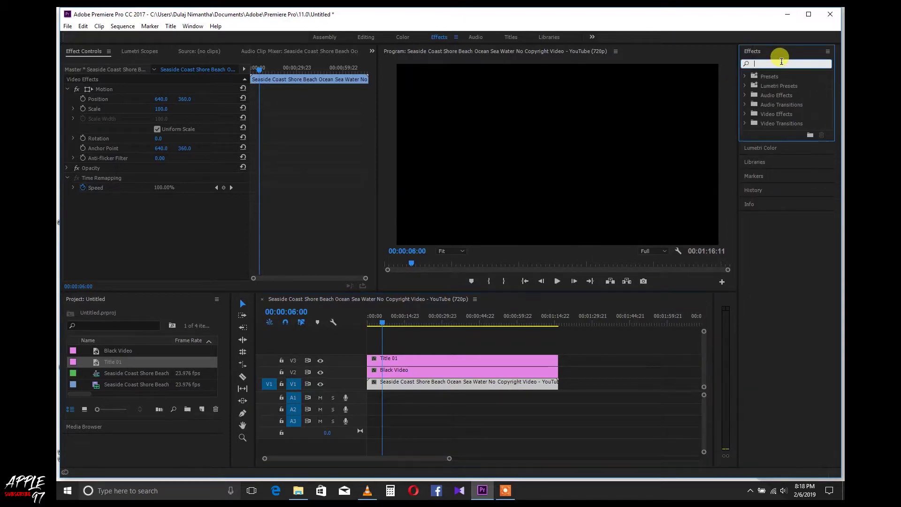
pyautogui.write('t')
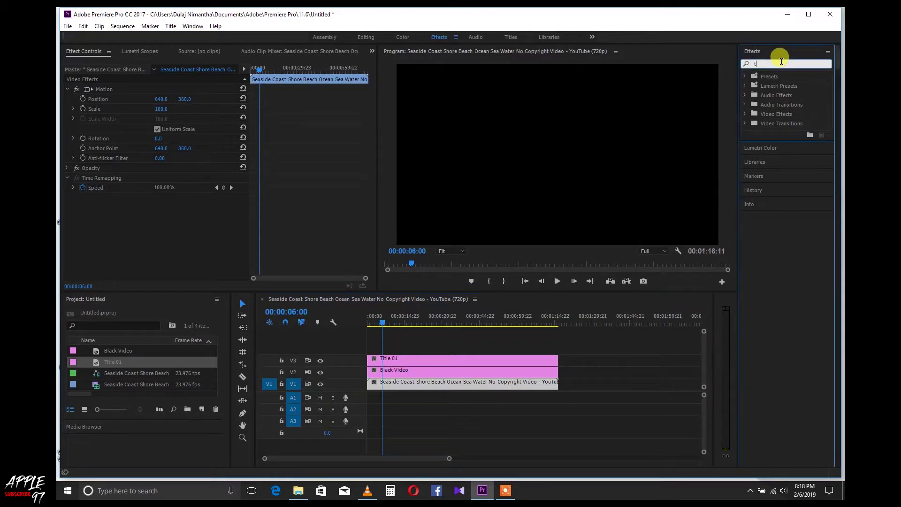
pyautogui.write('rack')
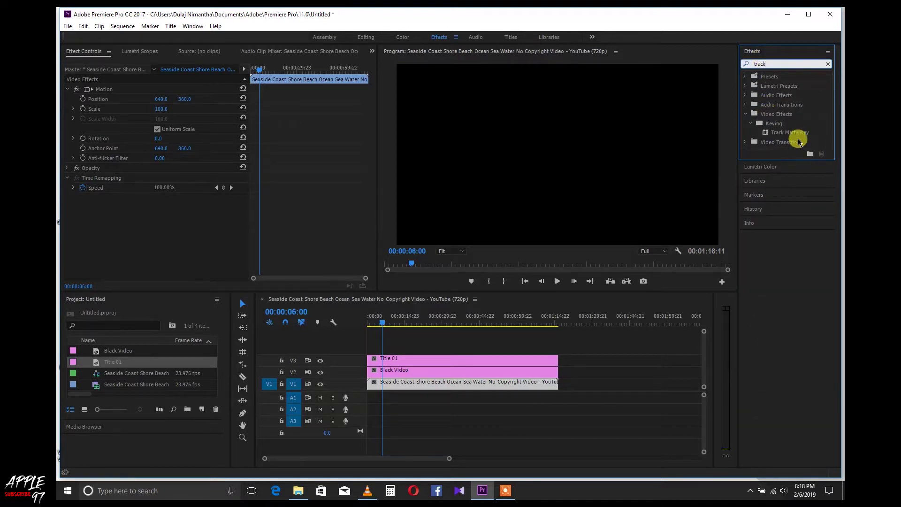
pyautogui.moveTo(798, 133); pyautogui.dragTo(812, 141)
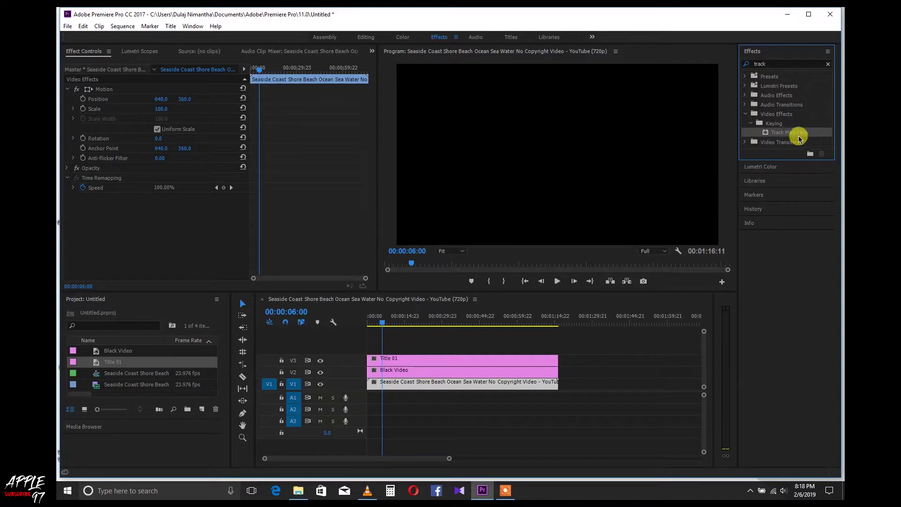
pyautogui.moveTo(792, 136); pyautogui.dragTo(428, 374)
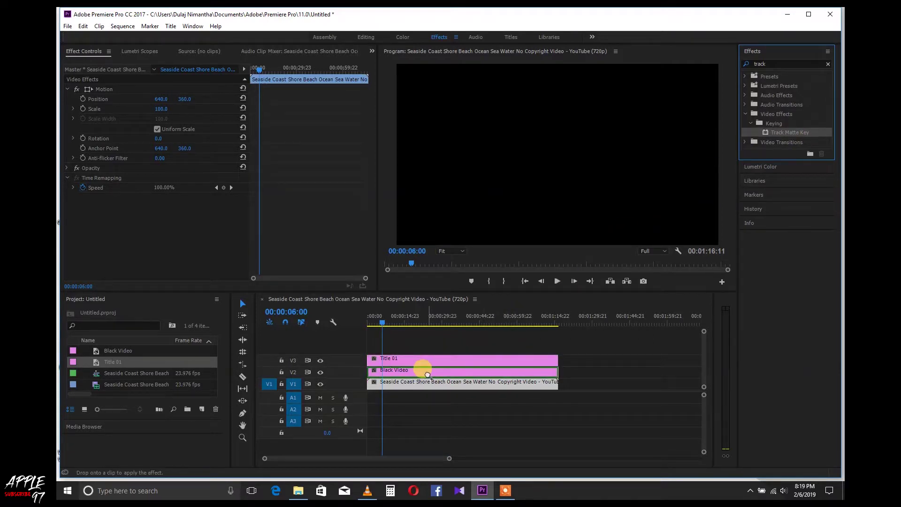
pyautogui.moveTo(427, 374); pyautogui.dragTo(428, 374)
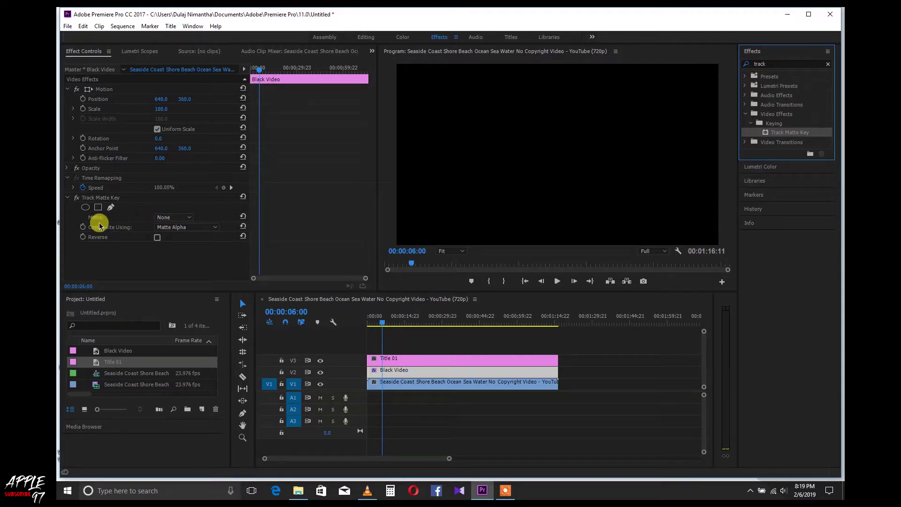
# Set the Track Matte Key's Matte to Video 3 and turn on Reverse.
pyautogui.click(172, 217)
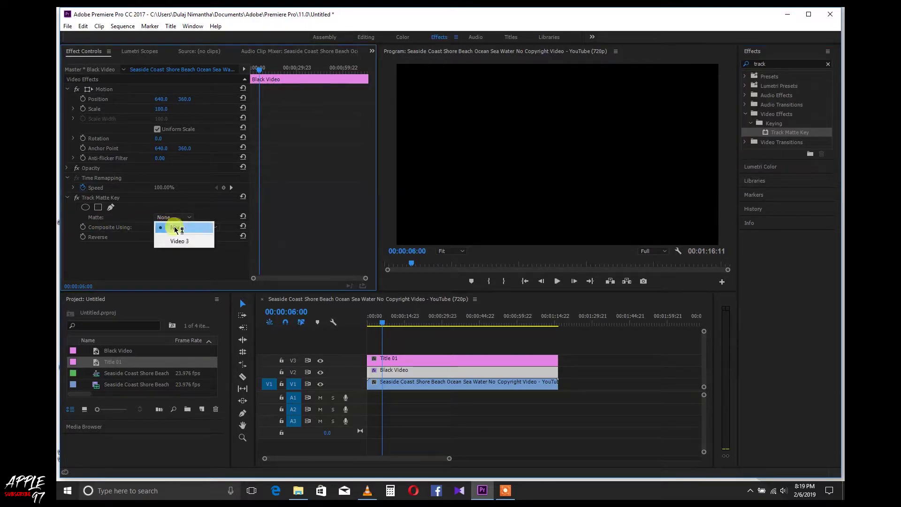
pyautogui.click(183, 243)
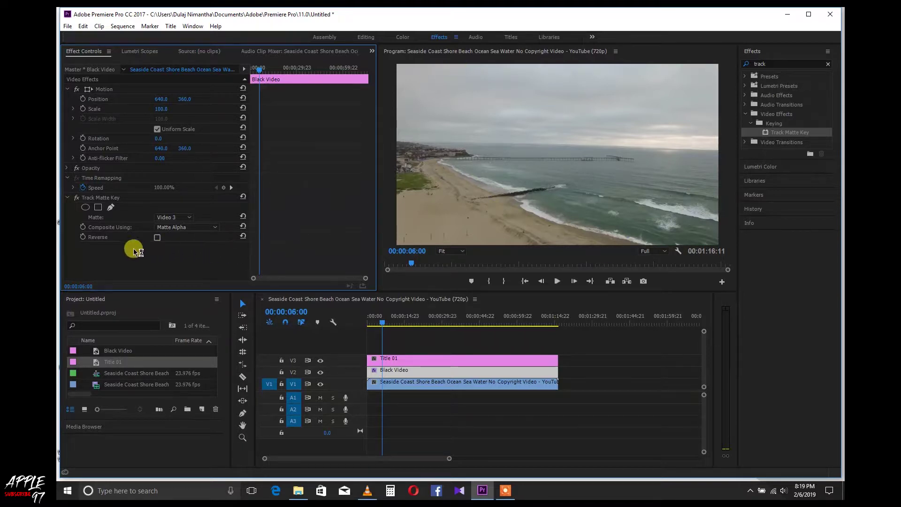
pyautogui.click(157, 238)
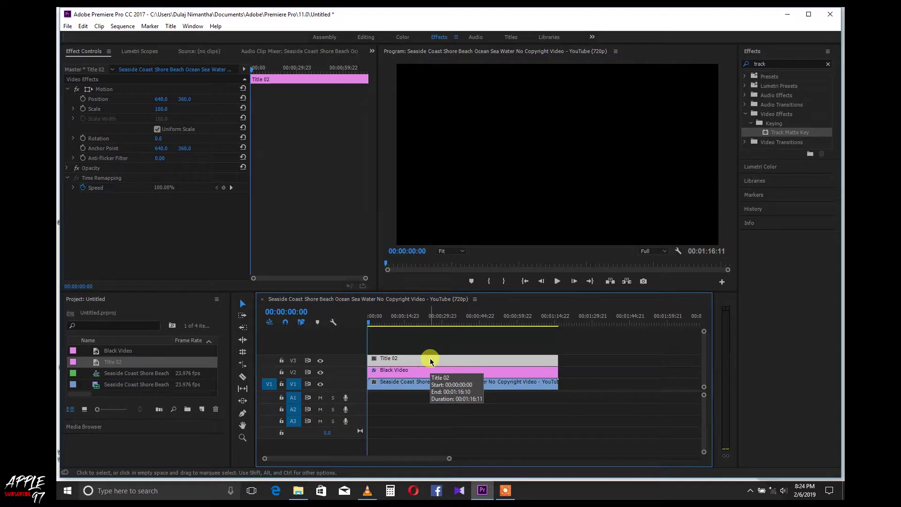
# Open Title 02 in the Titler, draw a text box, and remove the stray character.
pyautogui.doubleClick(431, 361)
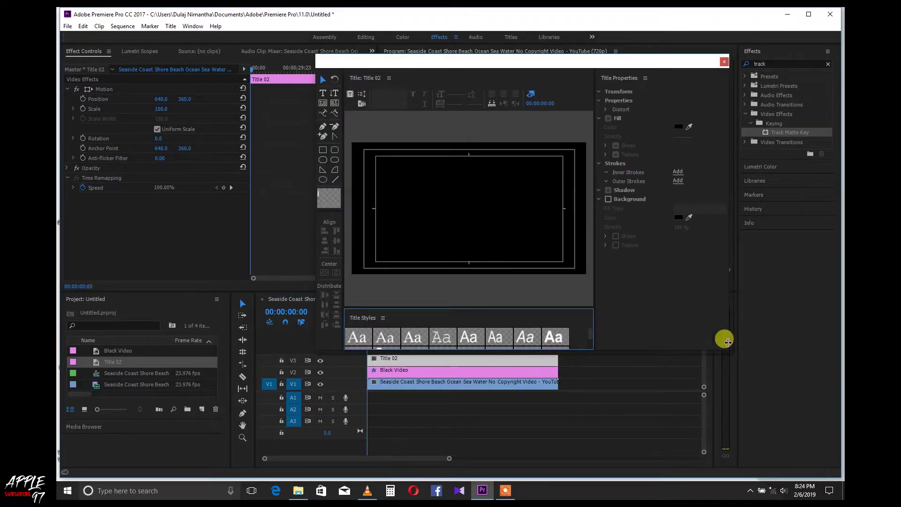
pyautogui.click(322, 93)
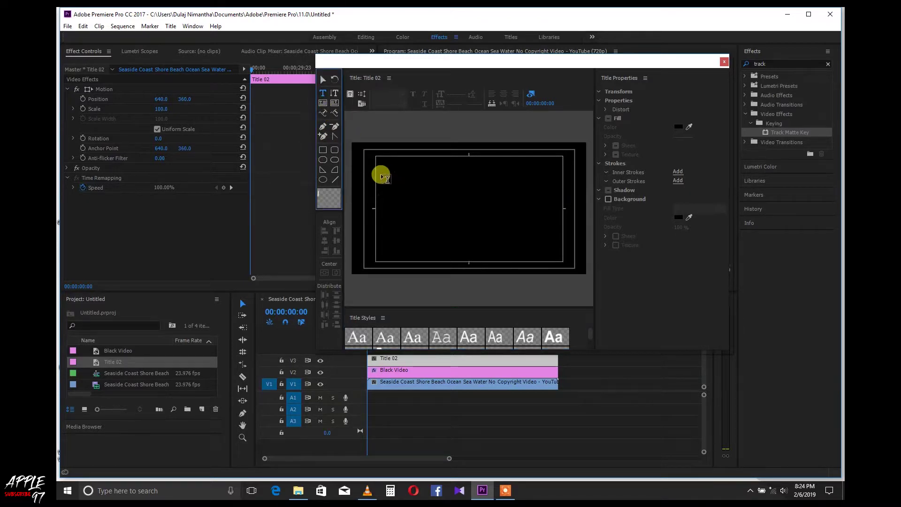
pyautogui.click(323, 94)
pyautogui.moveTo(380, 164); pyautogui.dragTo(554, 256)
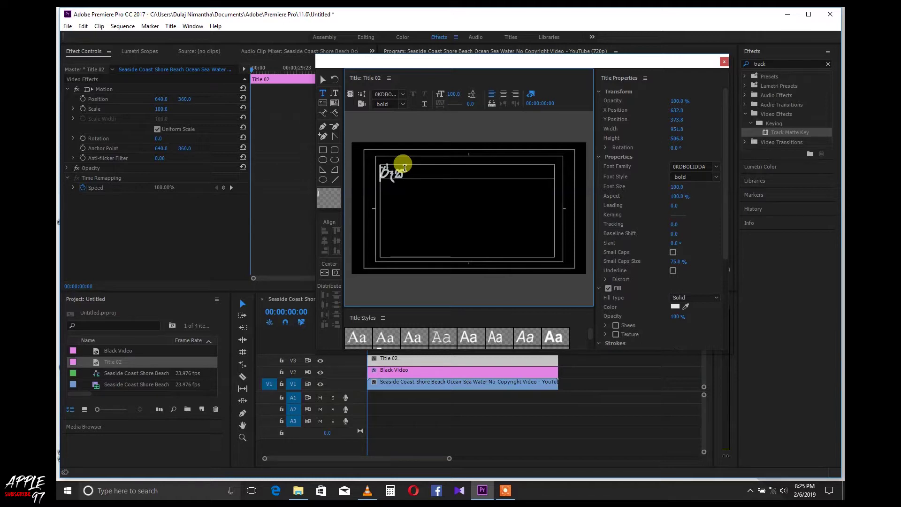
pyautogui.press('Escape')
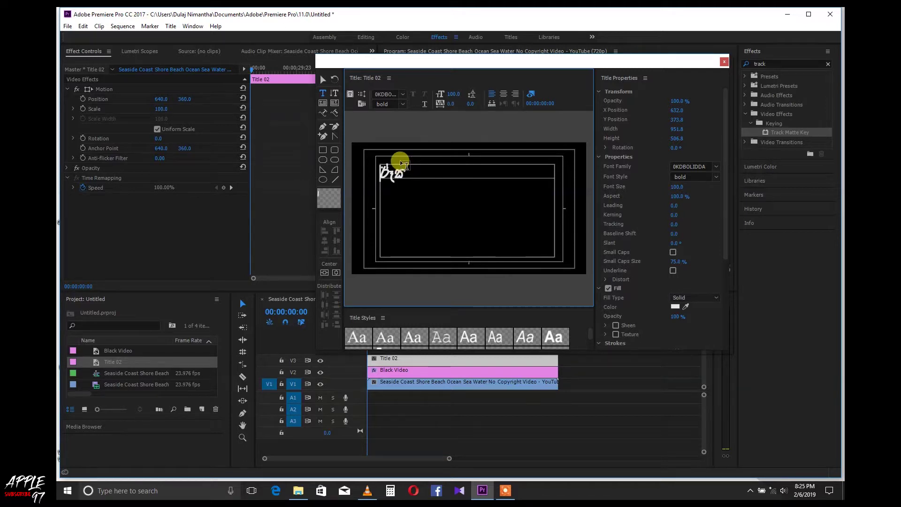
pyautogui.hotkey('ctrl', 'z')
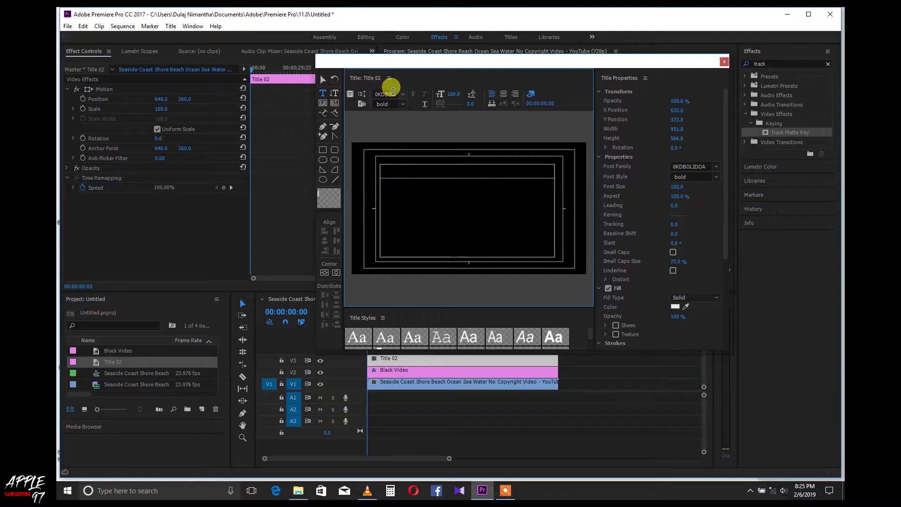
# Set the font to Bebas Neue and type BEACH.
pyautogui.click(404, 98)
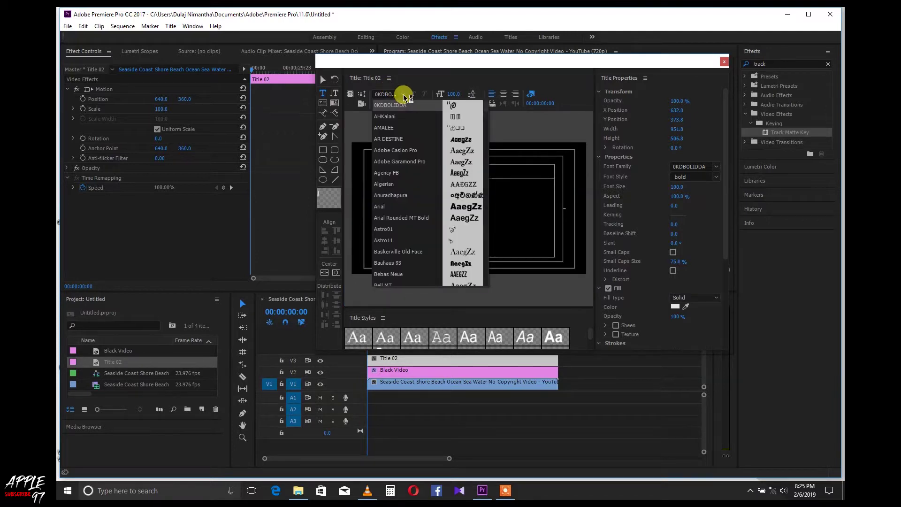
pyautogui.click(424, 162)
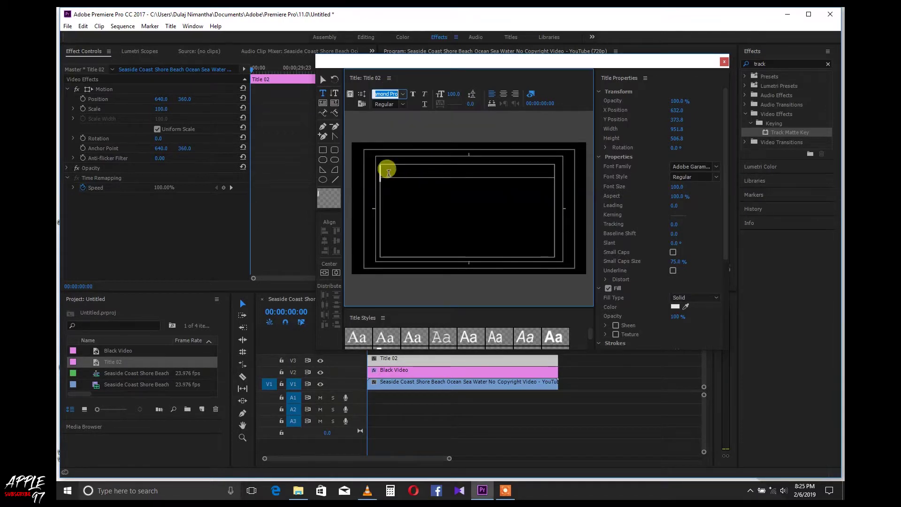
pyautogui.write('Bebas Neue')
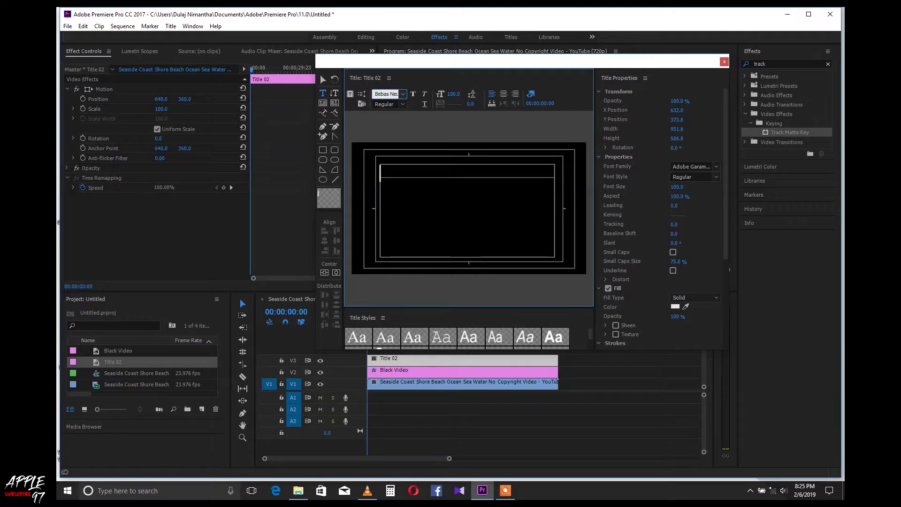
pyautogui.click(380, 170)
pyautogui.write('BEACH')
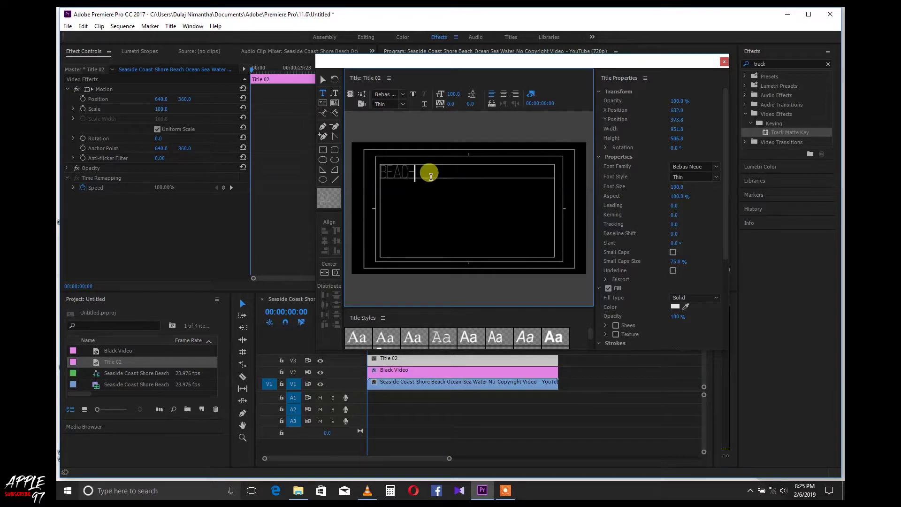
pyautogui.doubleClick(431, 173)
# Change the BEACH font to Poplar Std Black.
pyautogui.click(388, 94)
pyautogui.write('Poor Richa')
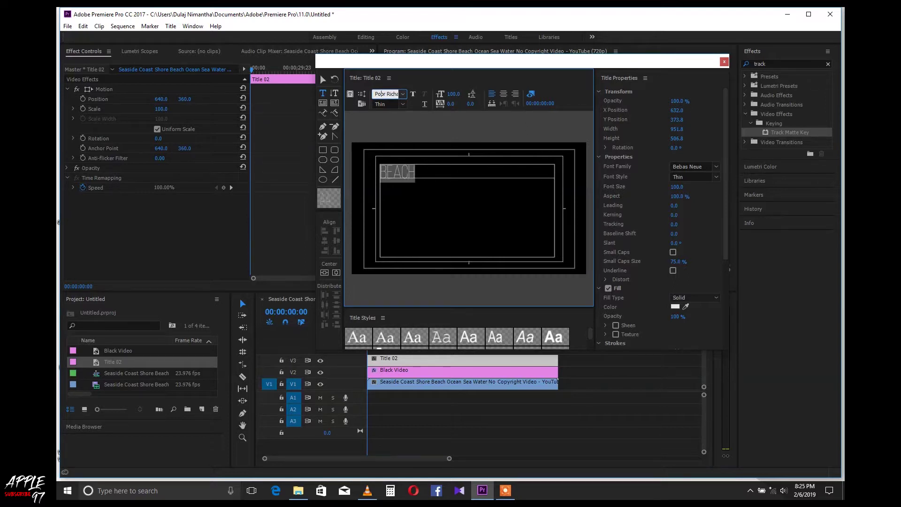
pyautogui.press('Return')
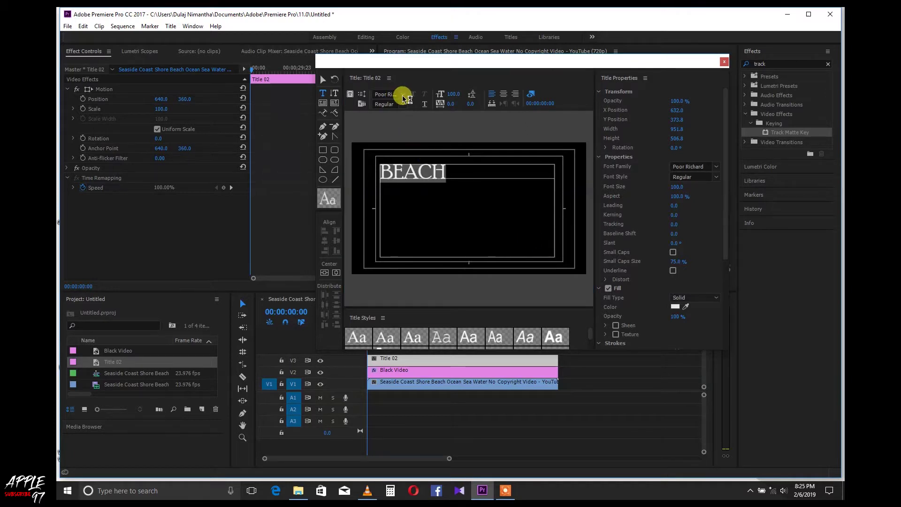
pyautogui.click(389, 94)
pyautogui.click(387, 94)
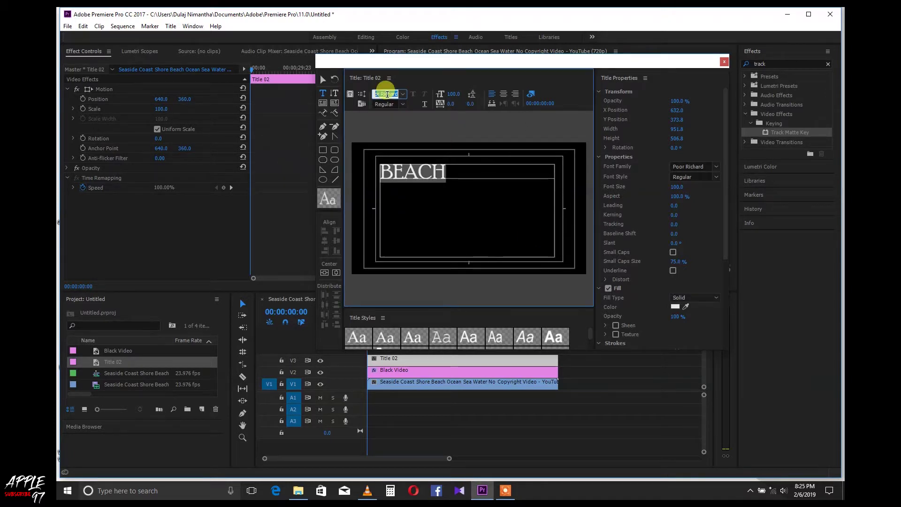
pyautogui.write('Popl...')
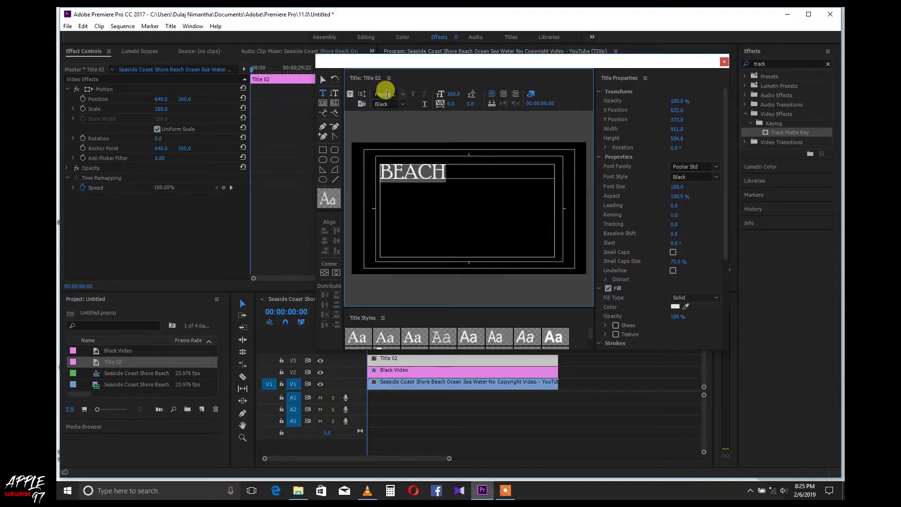
pyautogui.press('Return')
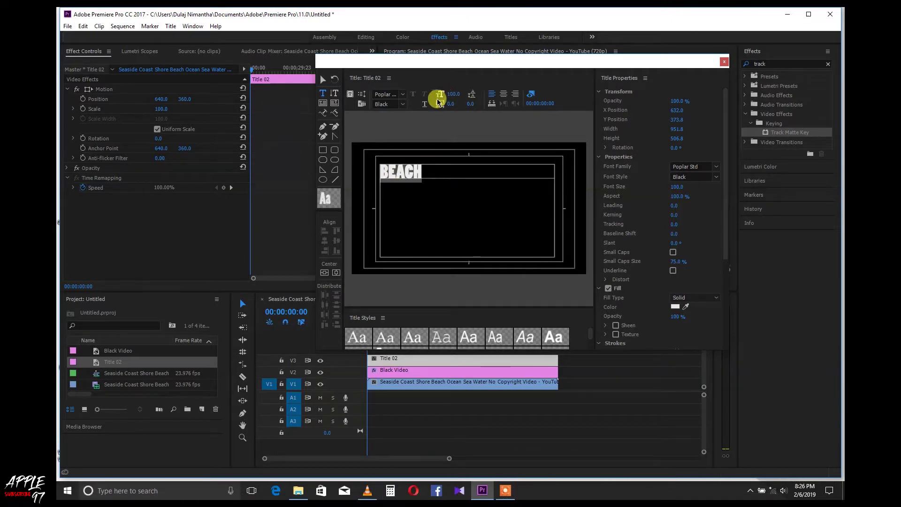
# Raise BEACH to font size 419 and move and widen it to about X 696, Y 542.
pyautogui.moveTo(454, 94)
pyautogui.mouseDown()
pyautogui.moveTo(498, 94)
pyautogui.moveTo(463, 94)
pyautogui.mouseUp()
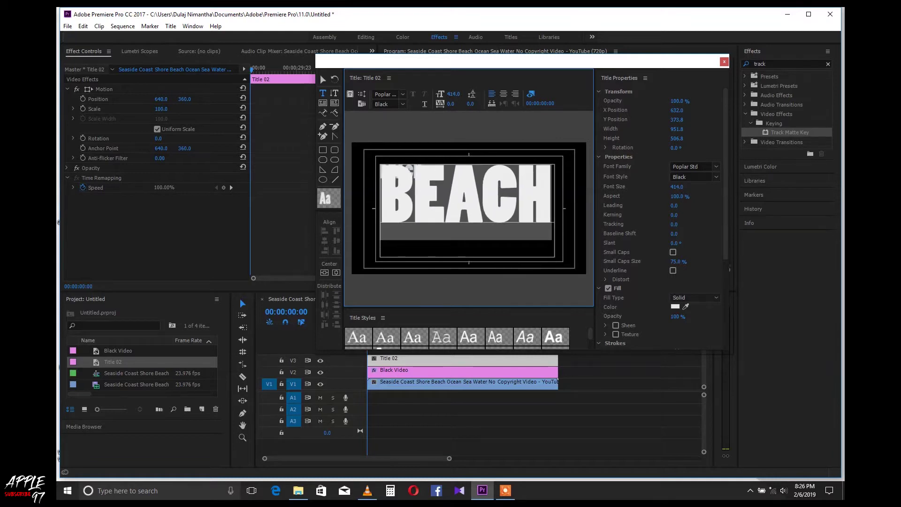
pyautogui.moveTo(454, 94); pyautogui.dragTo(456, 94)
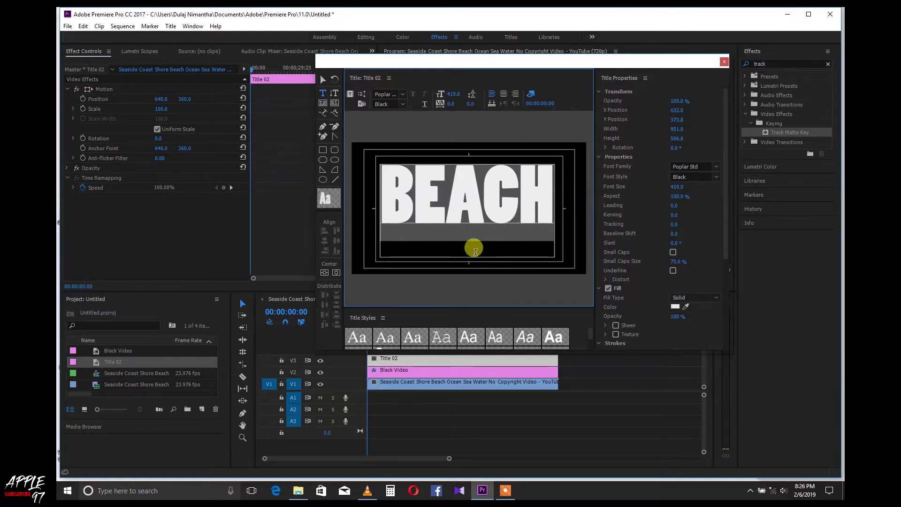
pyautogui.click(323, 79)
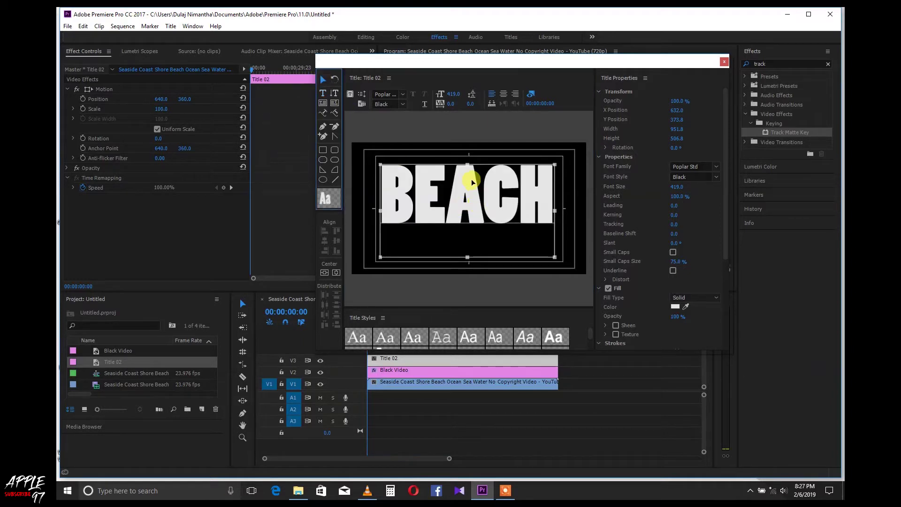
pyautogui.moveTo(472, 182); pyautogui.dragTo(471, 194)
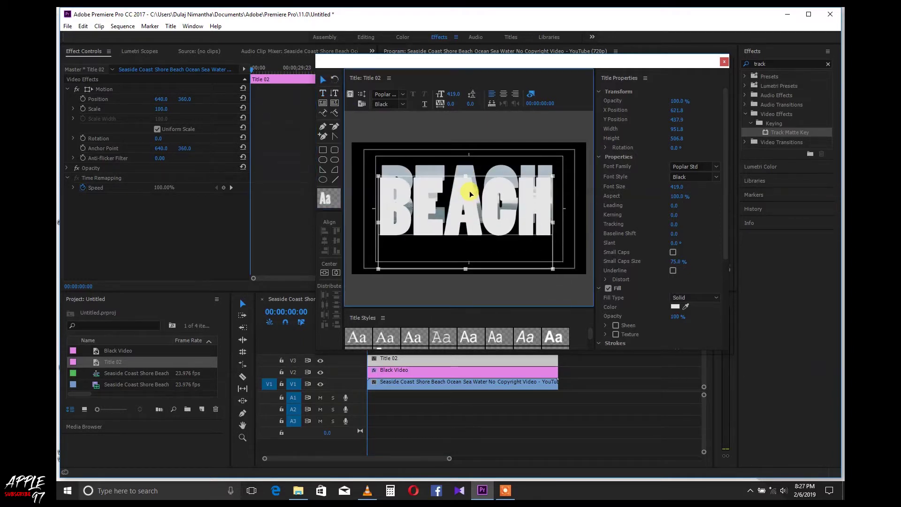
pyautogui.moveTo(553, 177); pyautogui.dragTo(564, 160)
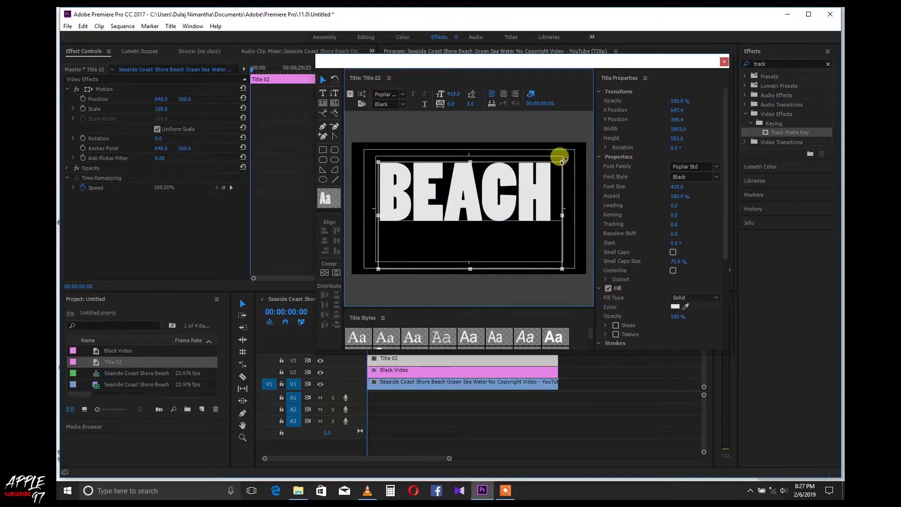
pyautogui.moveTo(497, 201)
pyautogui.mouseDown()
pyautogui.moveTo(479, 200)
pyautogui.moveTo(471, 160)
pyautogui.mouseUp()
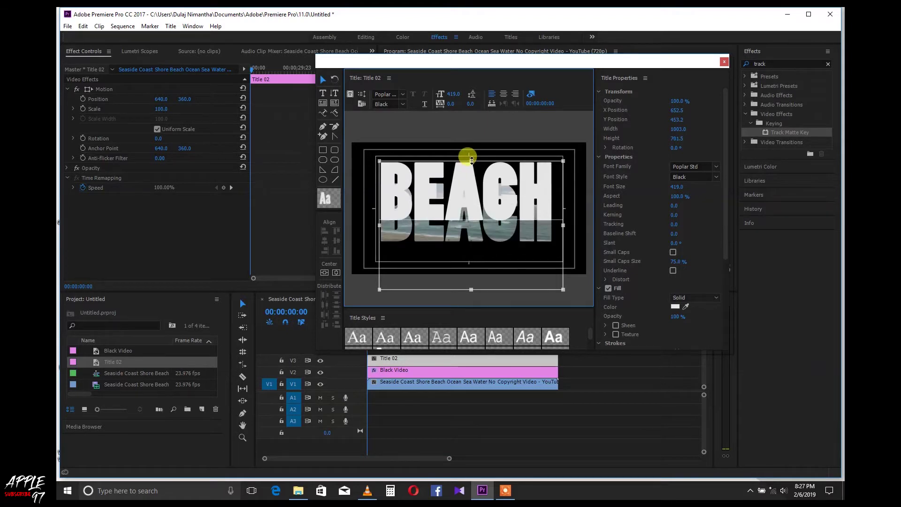
pyautogui.moveTo(492, 202)
pyautogui.mouseDown()
pyautogui.moveTo(493, 225)
pyautogui.moveTo(486, 209)
pyautogui.mouseUp()
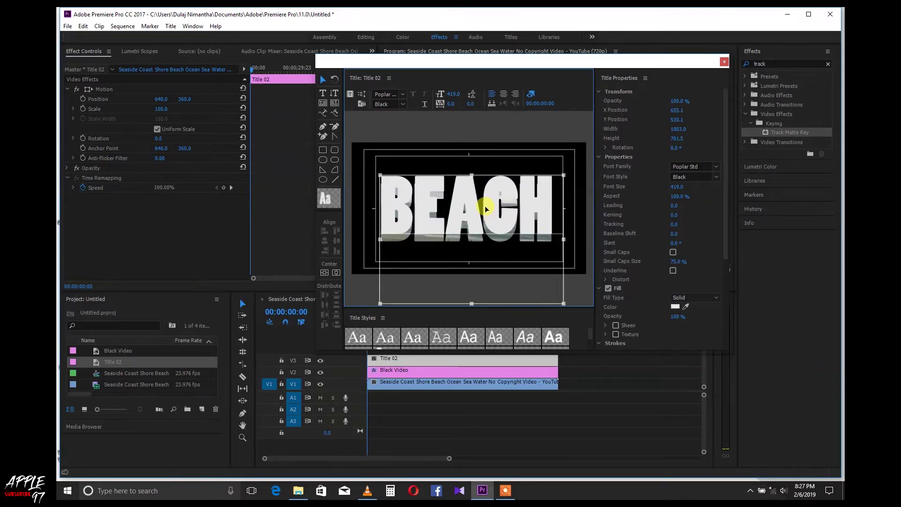
pyautogui.moveTo(564, 237); pyautogui.dragTo(579, 235)
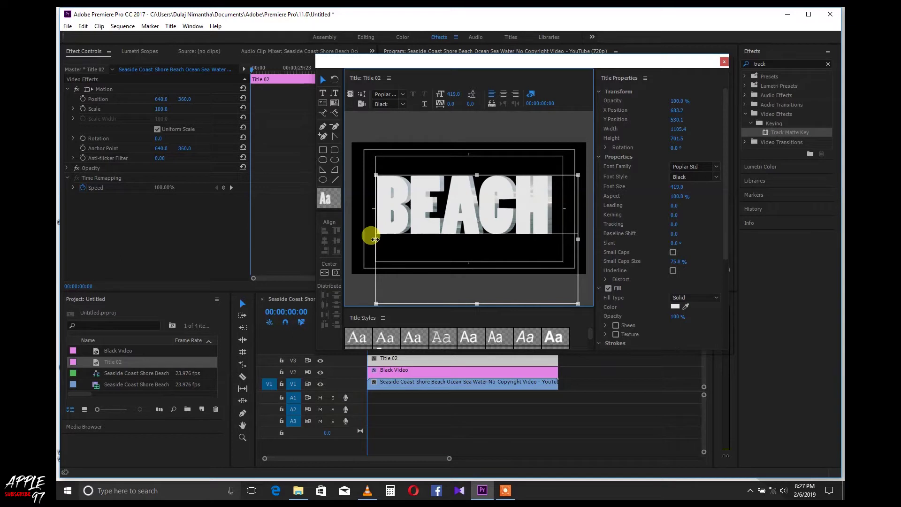
pyautogui.moveTo(480, 207); pyautogui.dragTo(483, 207)
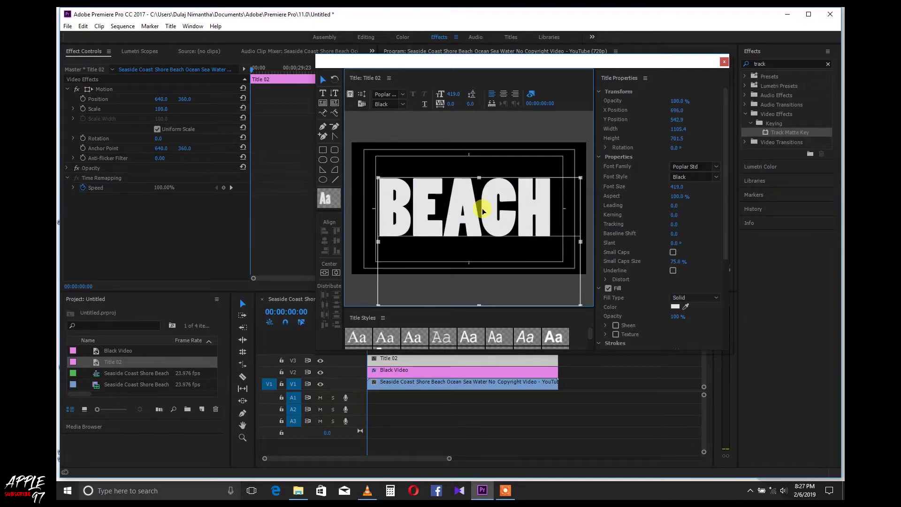
# Increase BEACH to font size 482 and recentre it around X 644.8, Y 527.5.
pyautogui.doubleClick(484, 211)
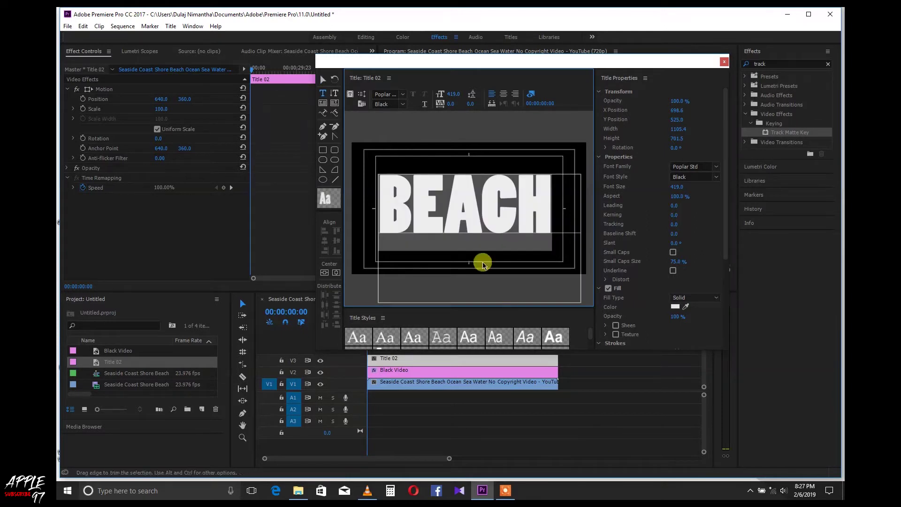
pyautogui.moveTo(677, 187); pyautogui.dragTo(693, 186)
pyautogui.moveTo(454, 94); pyautogui.dragTo(457, 94)
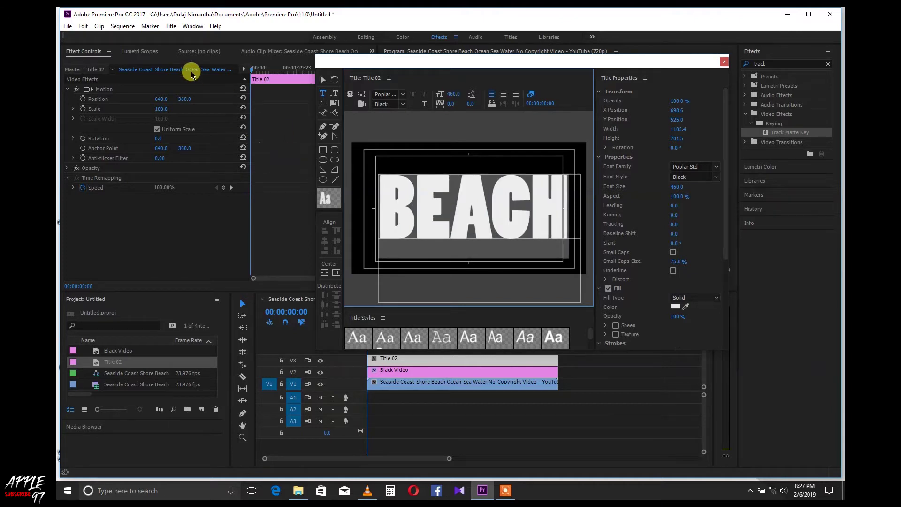
pyautogui.click(323, 80)
pyautogui.click(526, 218)
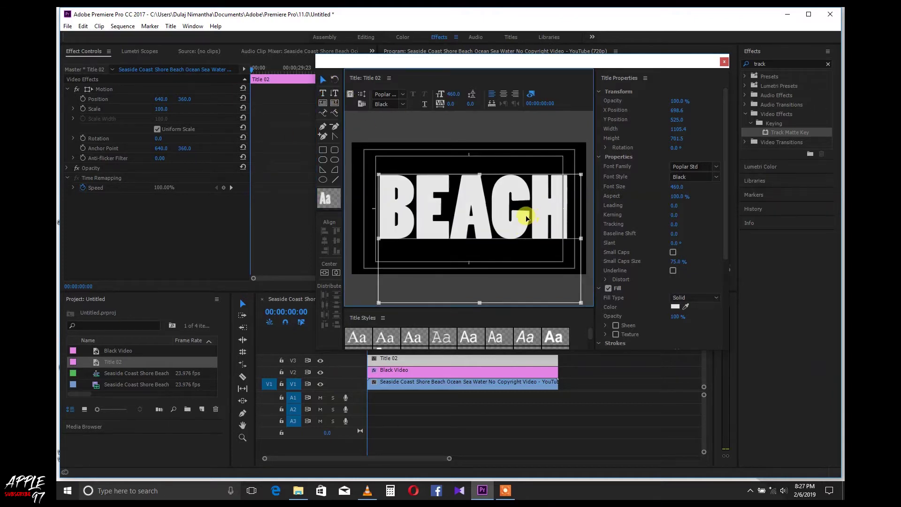
pyautogui.moveTo(527, 219); pyautogui.dragTo(519, 218)
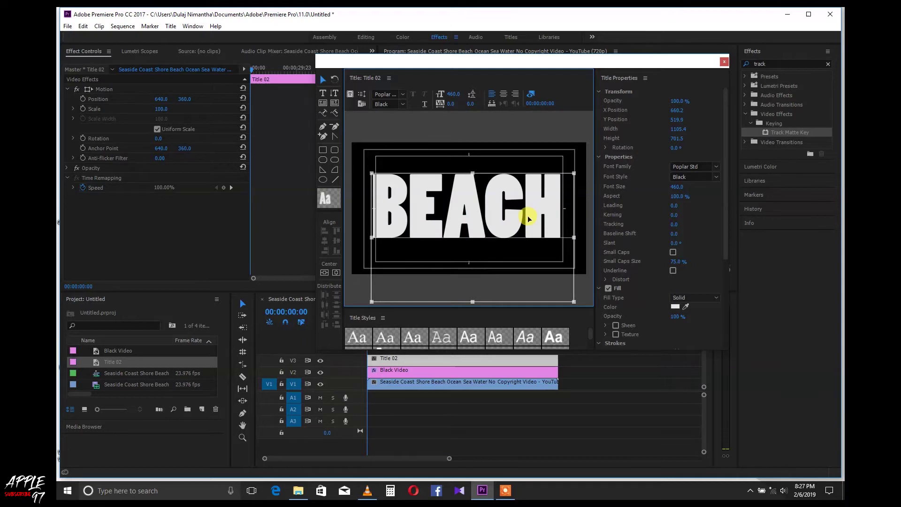
pyautogui.moveTo(529, 218); pyautogui.dragTo(528, 219)
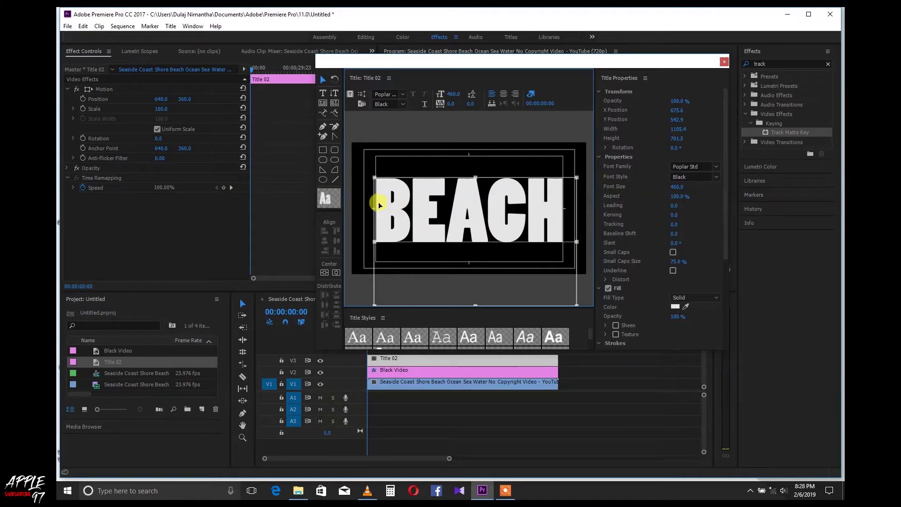
pyautogui.doubleClick(498, 199)
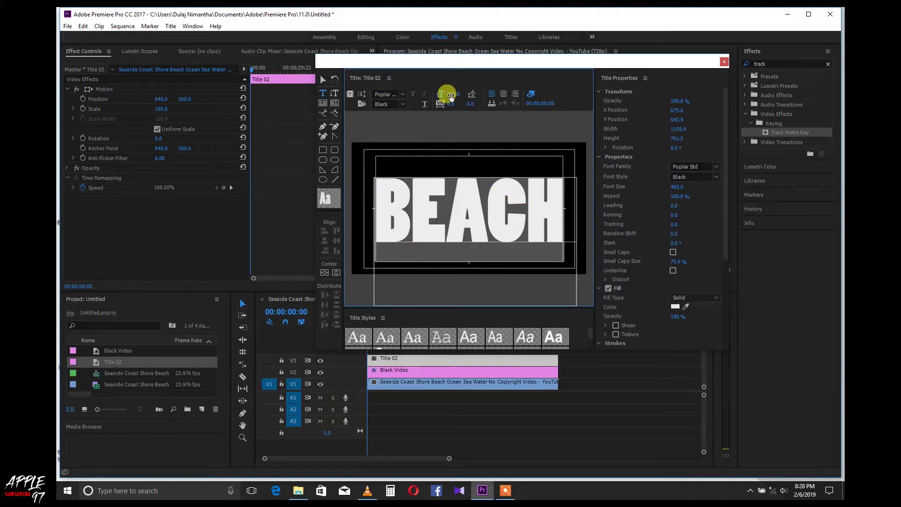
pyautogui.moveTo(454, 94)
pyautogui.mouseDown()
pyautogui.moveTo(467, 94)
pyautogui.moveTo(449, 94)
pyautogui.mouseUp()
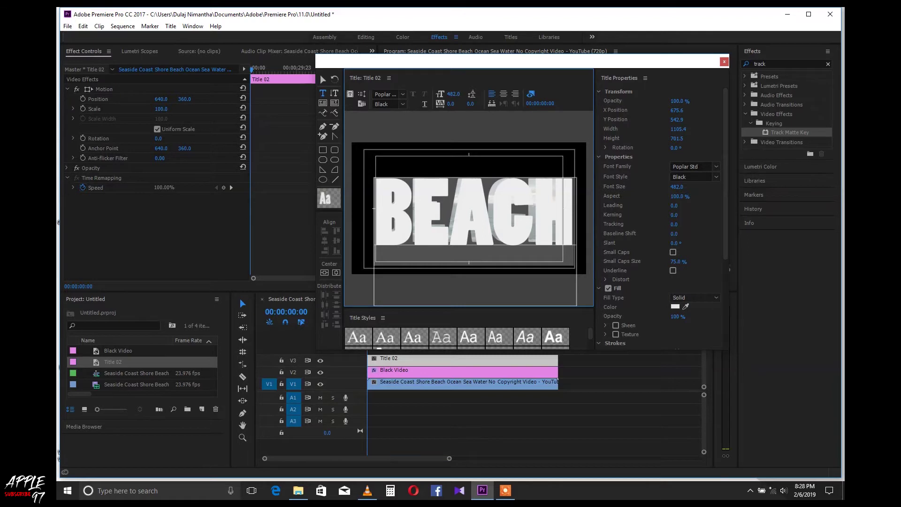
pyautogui.click(323, 80)
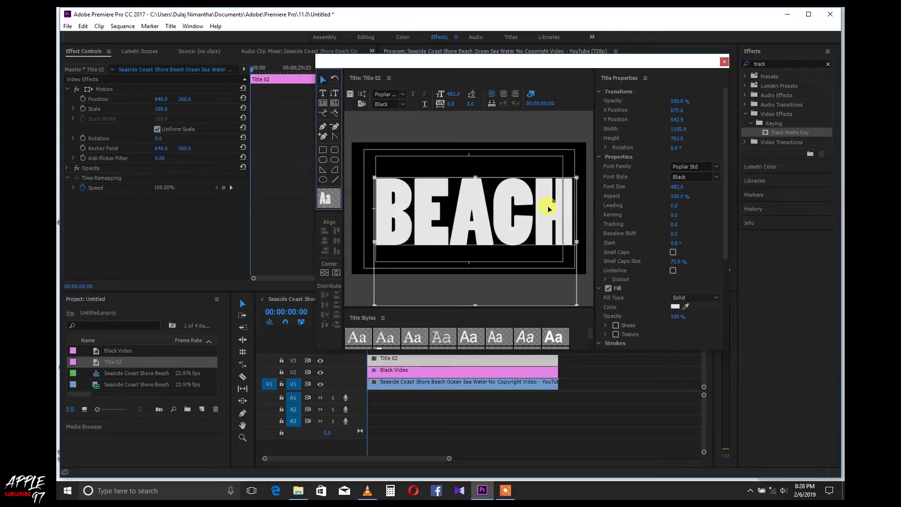
pyautogui.moveTo(548, 205); pyautogui.dragTo(542, 203)
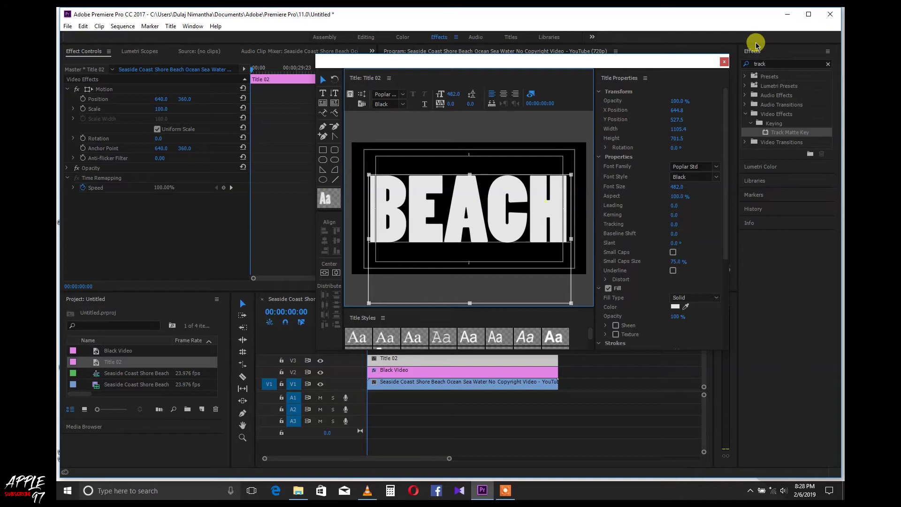
# Close the Titler and play the sequence to preview beach footage through the BEACH letters.
pyautogui.click(725, 62)
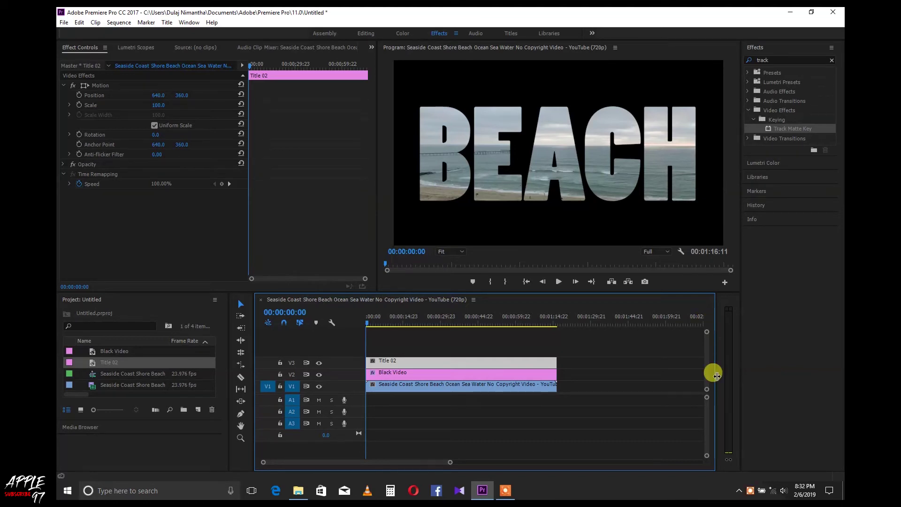
pyautogui.click(559, 282)
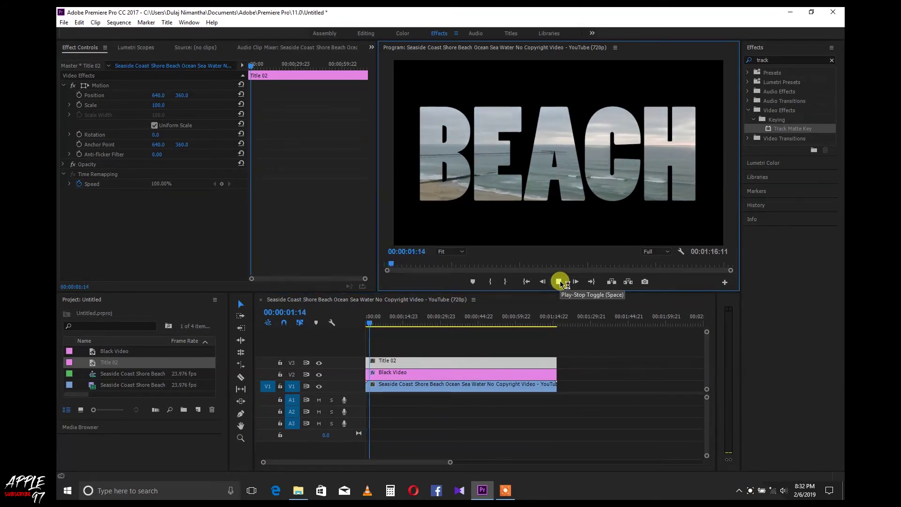